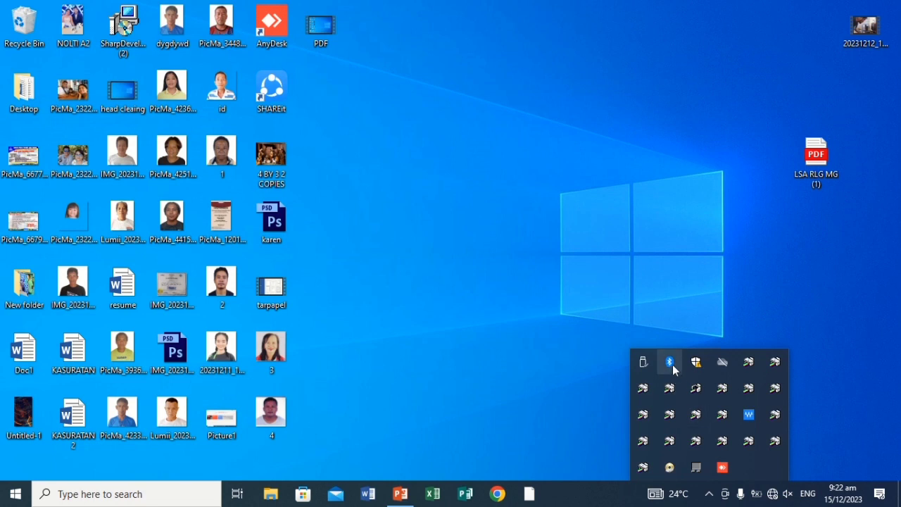
Receive the signature photo IMG_20231215_091946.jpg over Bluetooth and save it in the Videos folder.
click(718, 298)
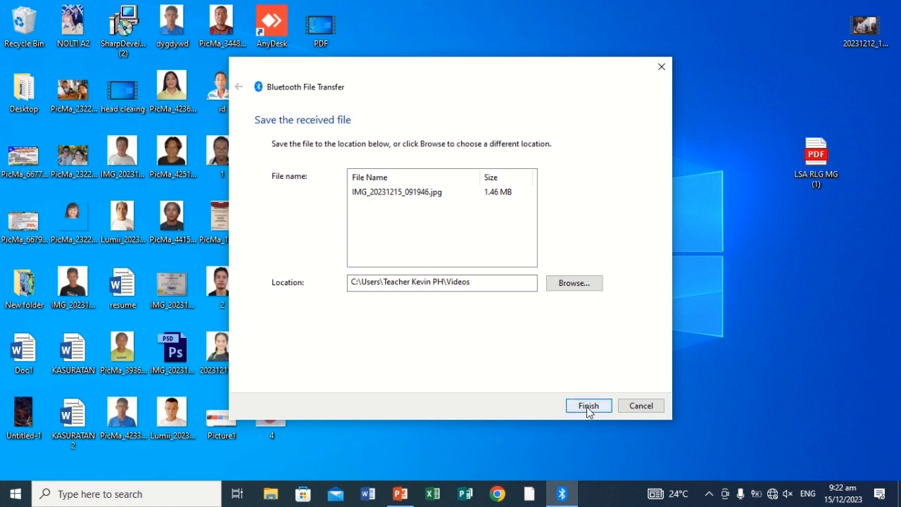
click(588, 407)
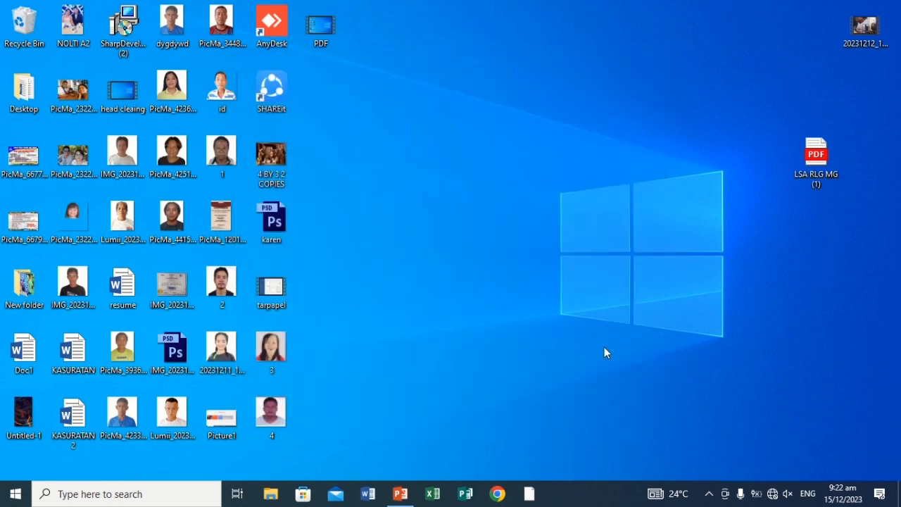
Open the desktop PDF LSA RLG MG (1) in Word 2016 as a converted editable document and close the Navigation pane.
drag(808, 166, 651, 145)
right_click(654, 151)
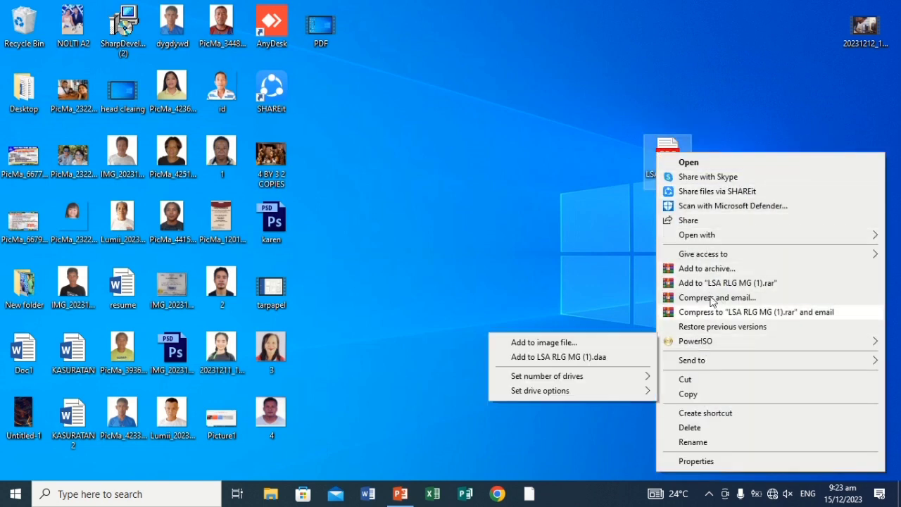
mouse_move(697, 236)
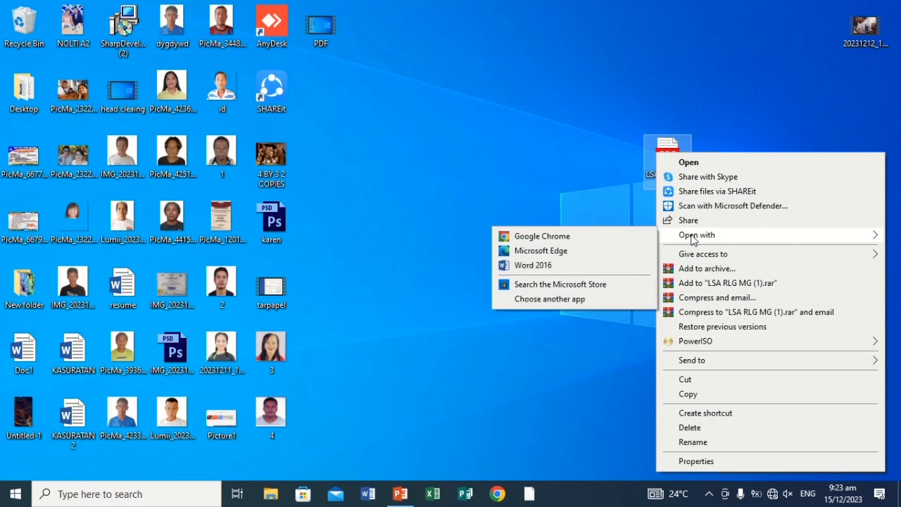
click(523, 268)
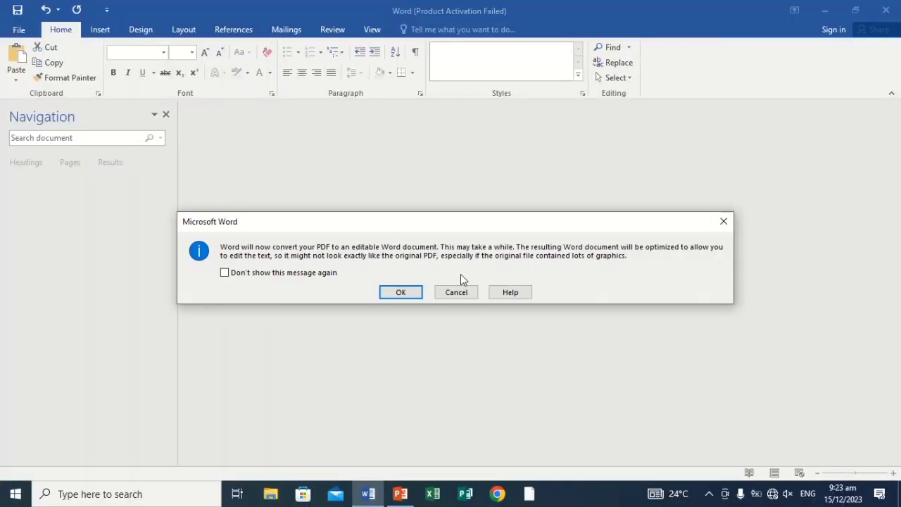
click(401, 292)
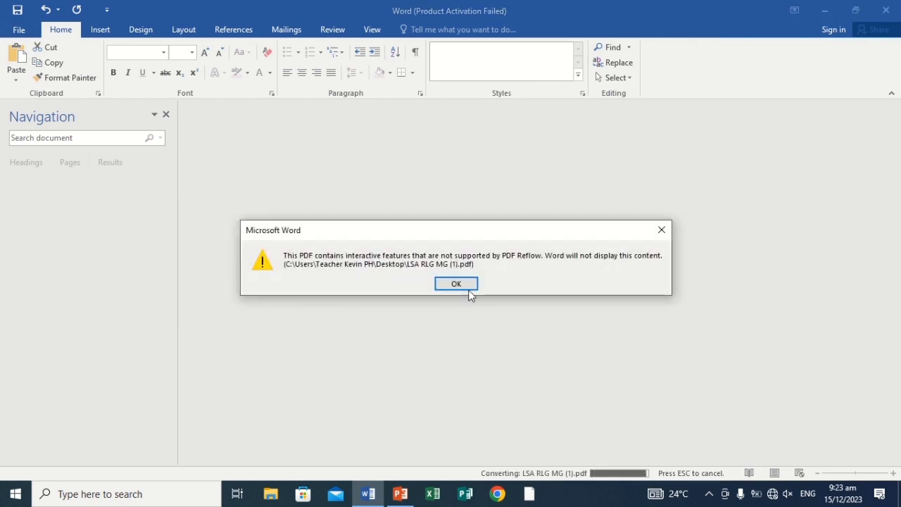
click(456, 284)
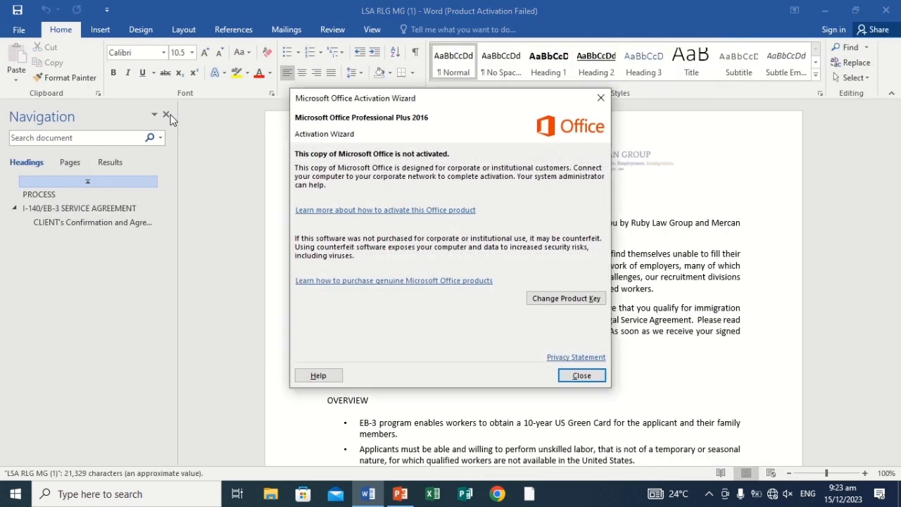
click(600, 98)
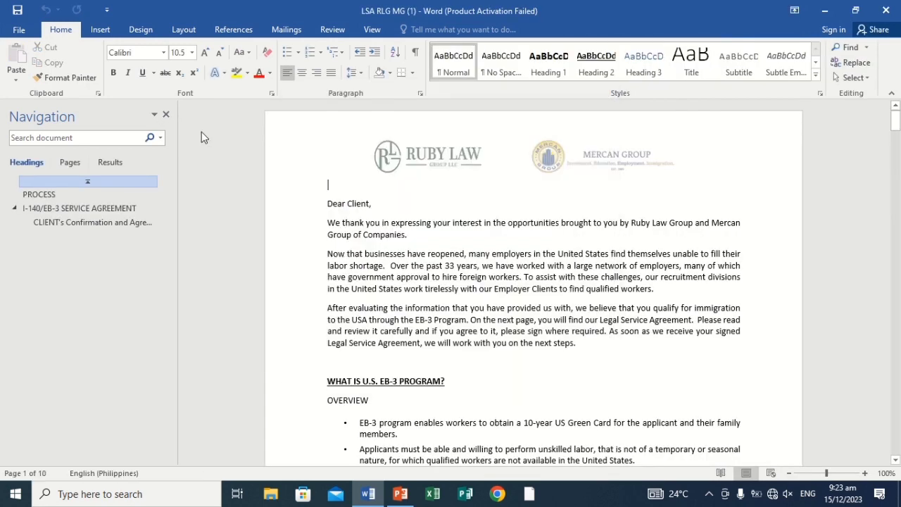
click(166, 115)
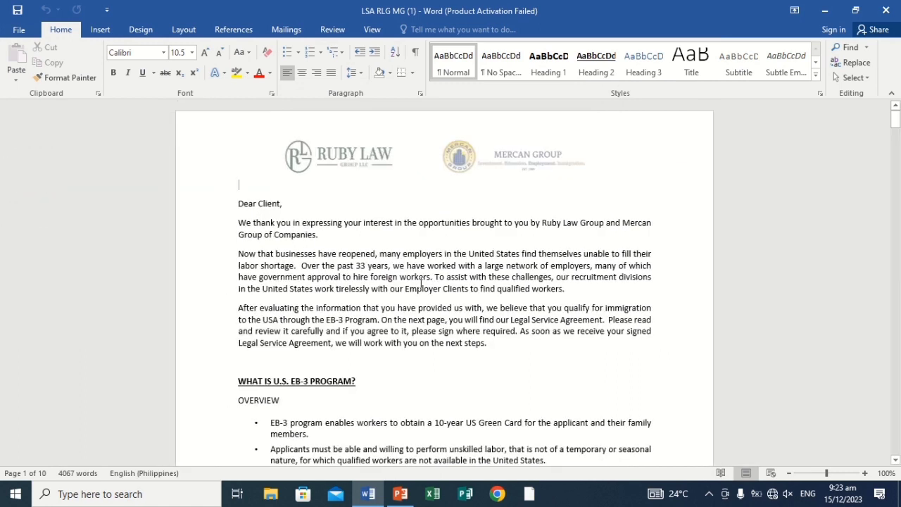
Try entering the test text JJJJ in the Last Name cell of the client details table, and delete it.
scroll(549, 358, down, 2)
scroll(549, 358, down, 15)
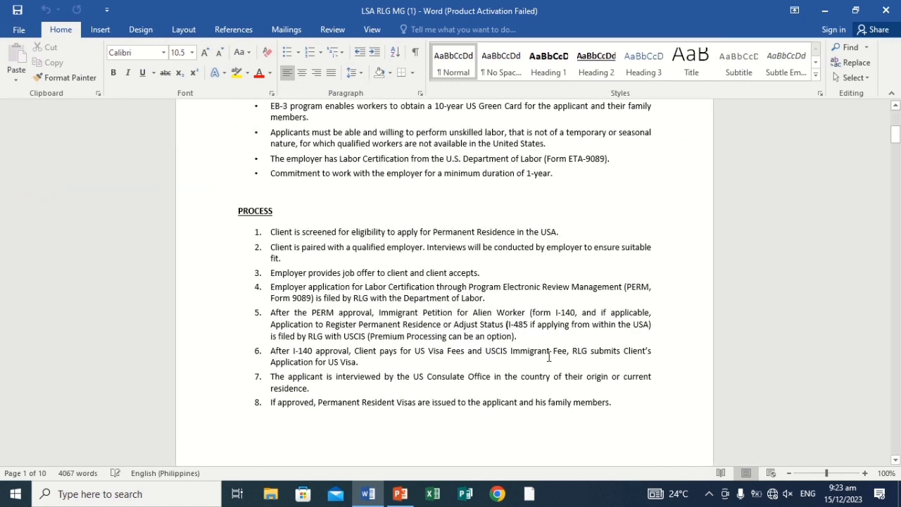
scroll(549, 357, down, 6)
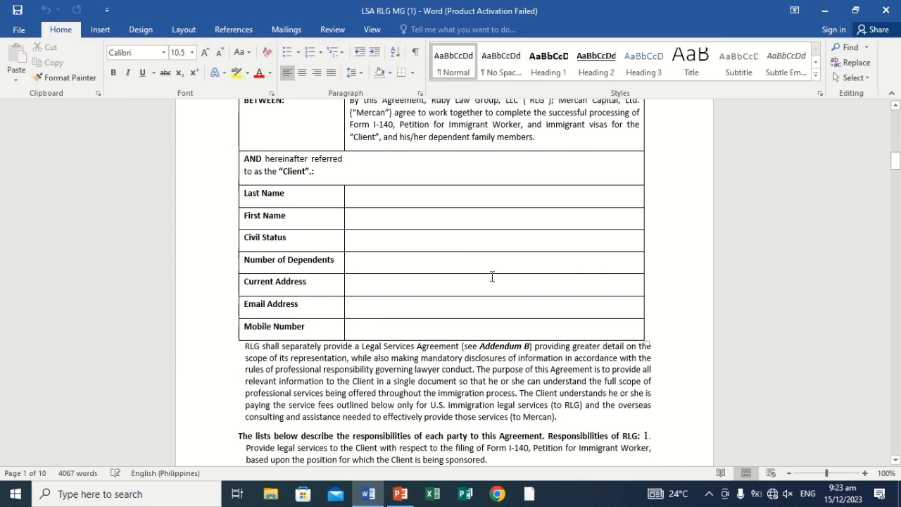
click(442, 198)
text(DEL)
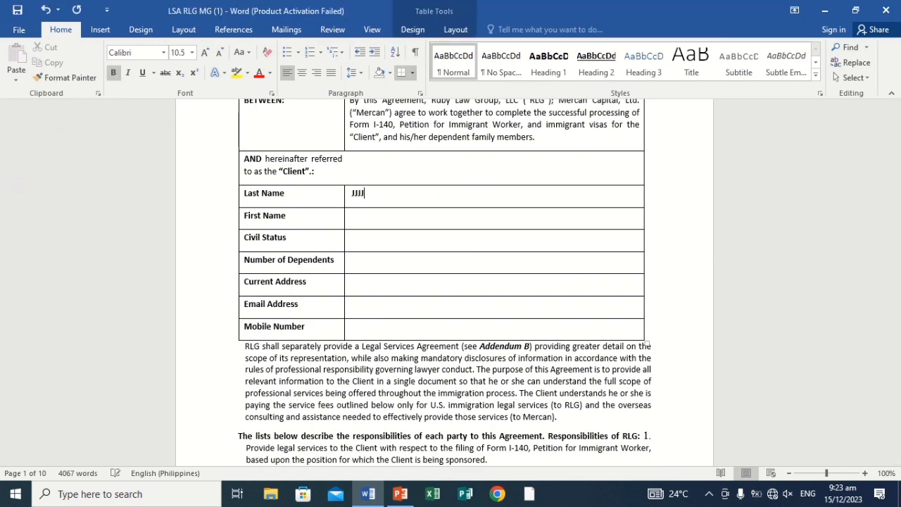
key(BackSpace)
key(BackSpace)
key(BackSpace)
Place the cursor in the Signature cell of the first table on the page with the signature tables.
scroll(437, 225, down, 20)
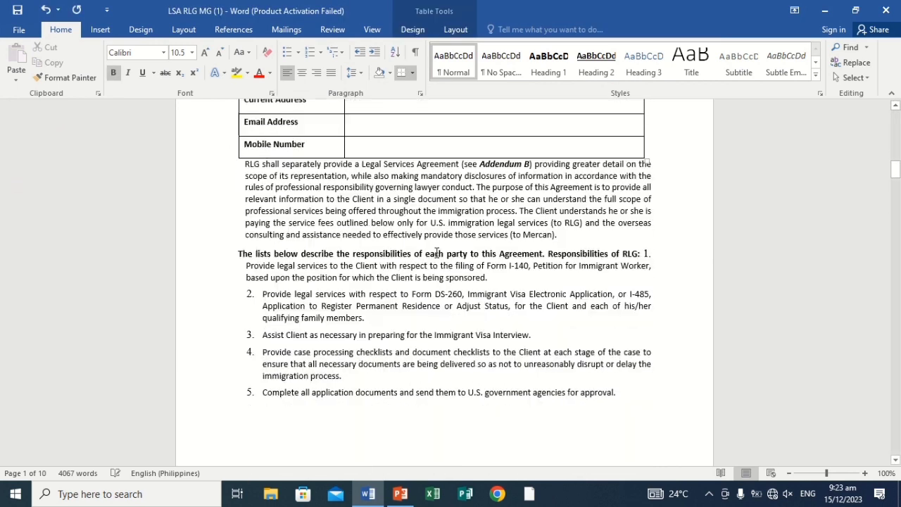
scroll(437, 258, down, 20)
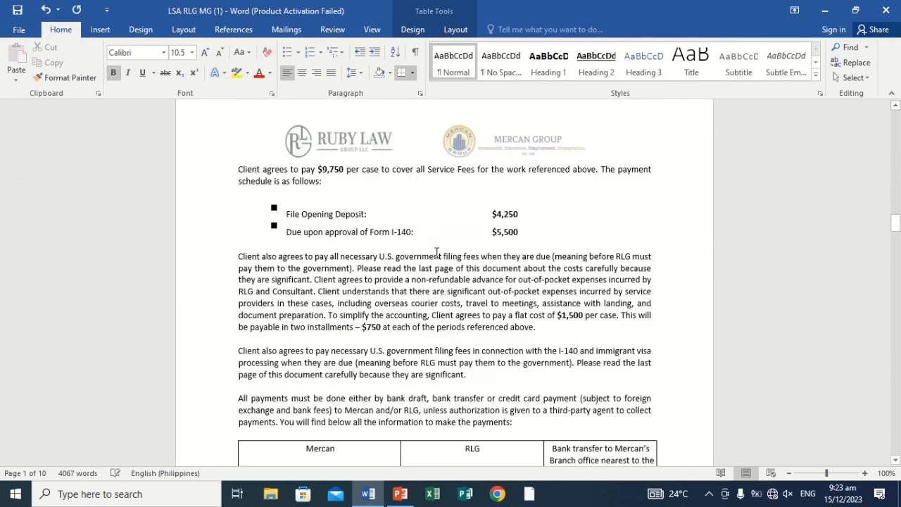
scroll(436, 253, down, 20)
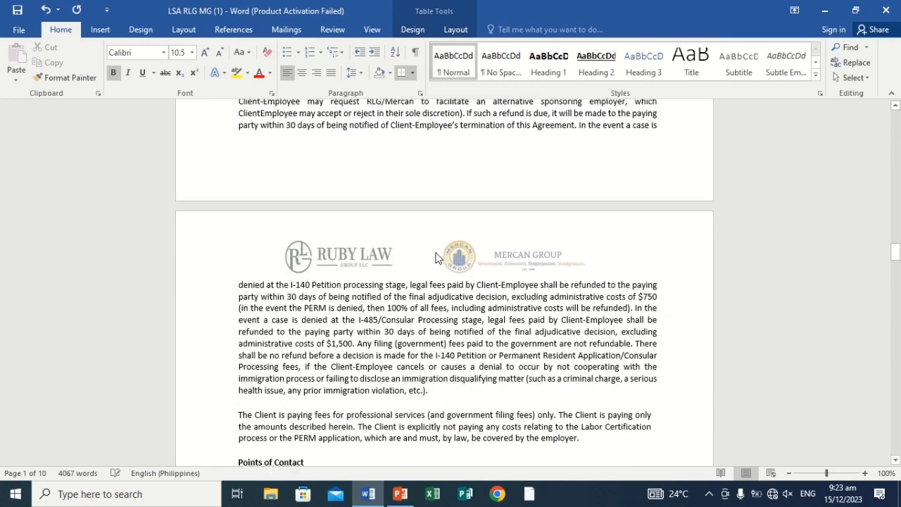
scroll(437, 253, down, 4)
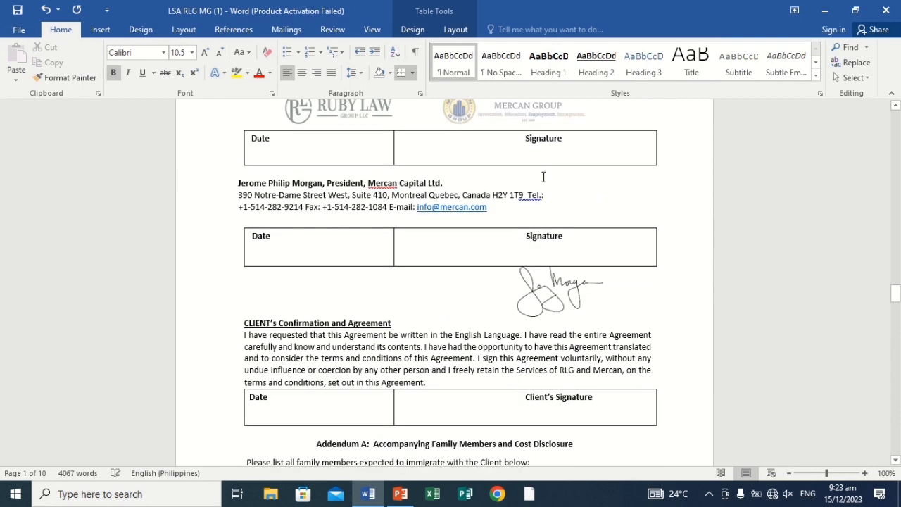
scroll(547, 182, up, 3)
click(527, 254)
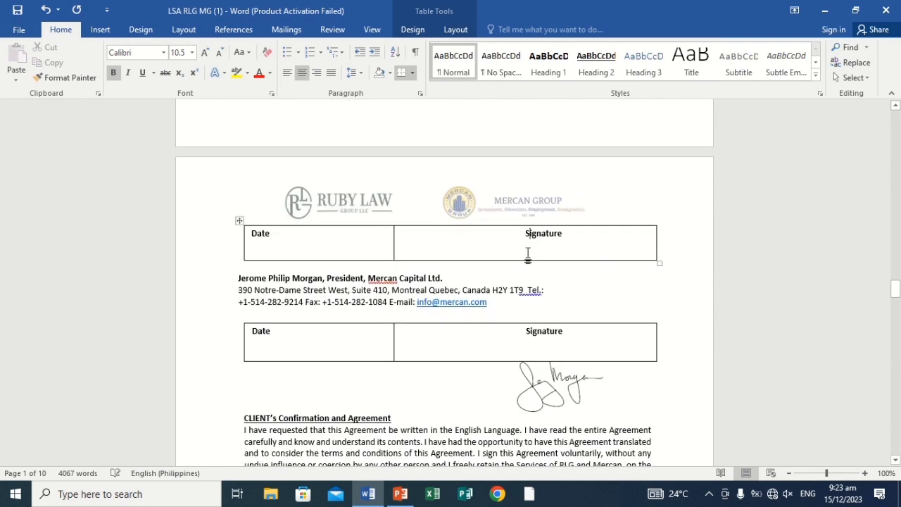
Insert the picture IMG_20231215_091946 from the Videos folder into the Signature cell.
click(101, 32)
click(120, 70)
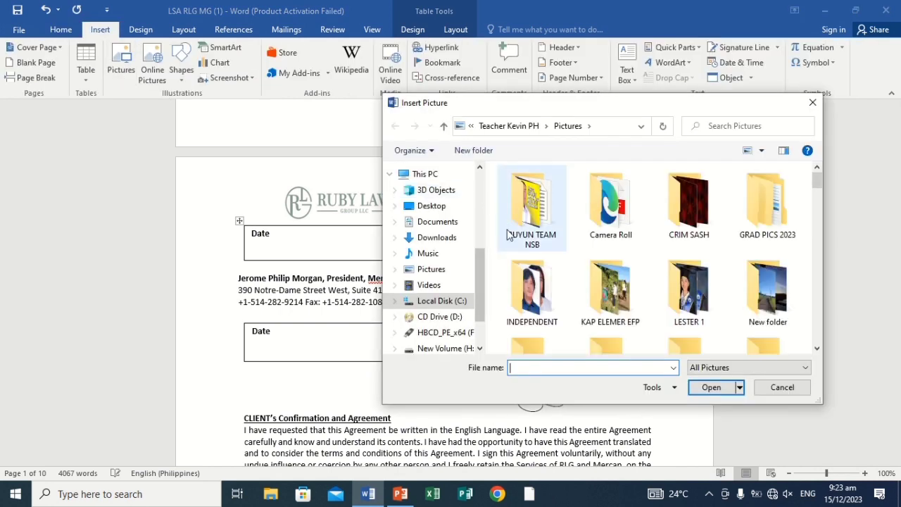
click(427, 288)
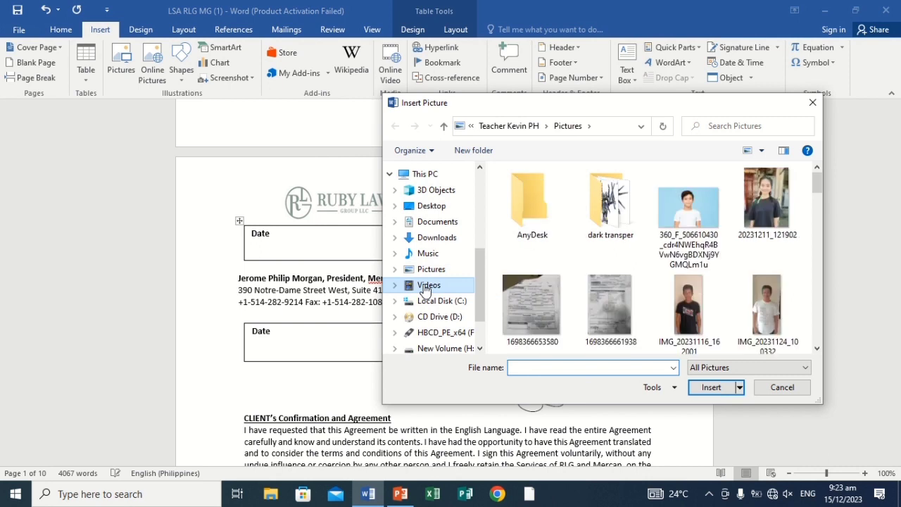
scroll(630, 274, down, 4)
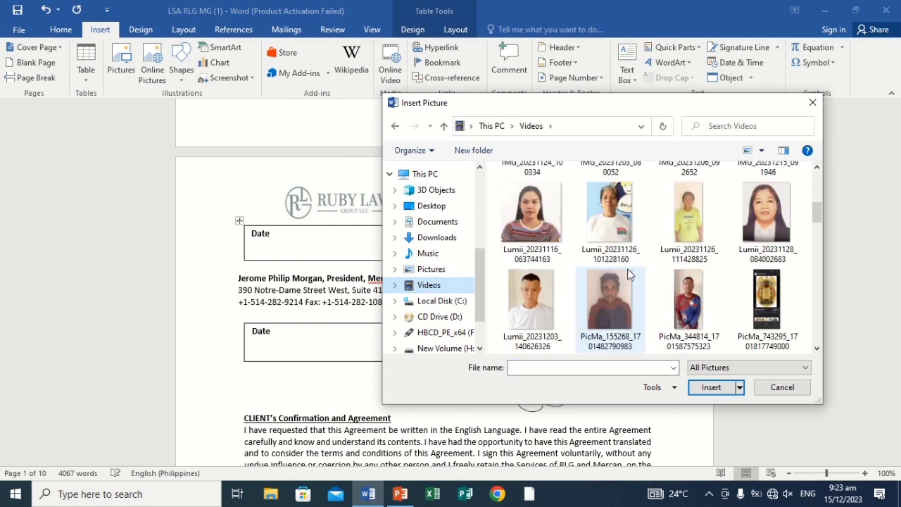
scroll(630, 274, up, 1)
click(768, 216)
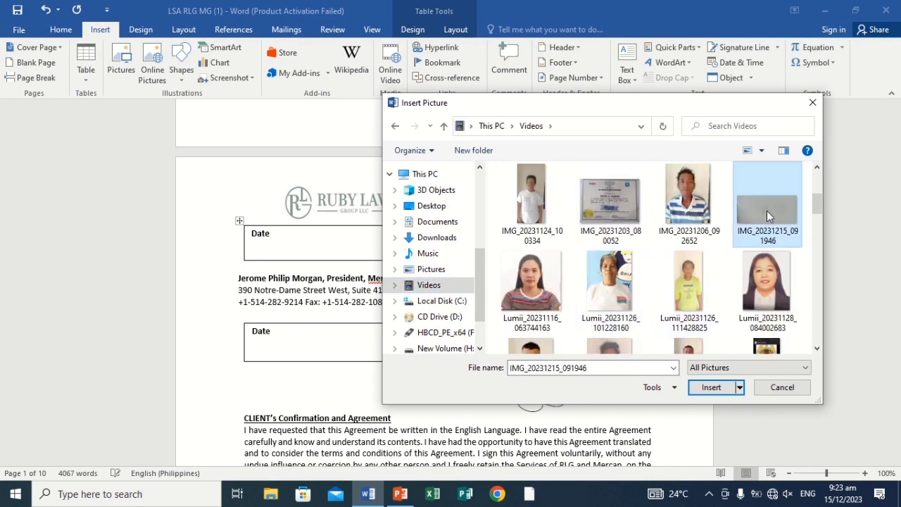
click(708, 389)
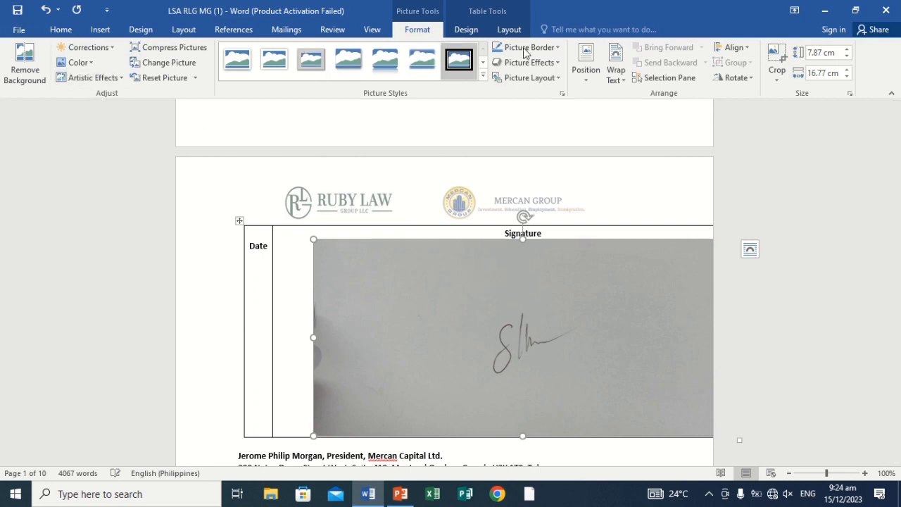
Crop the inserted photo tightly around the handwritten signature, to about 2.7 cm high by 4.95 cm wide.
click(775, 58)
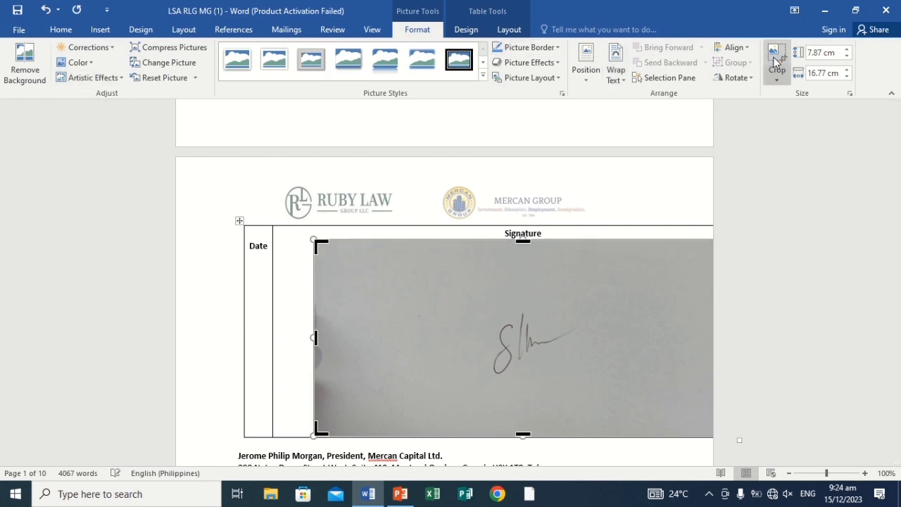
drag(335, 338, 466, 336)
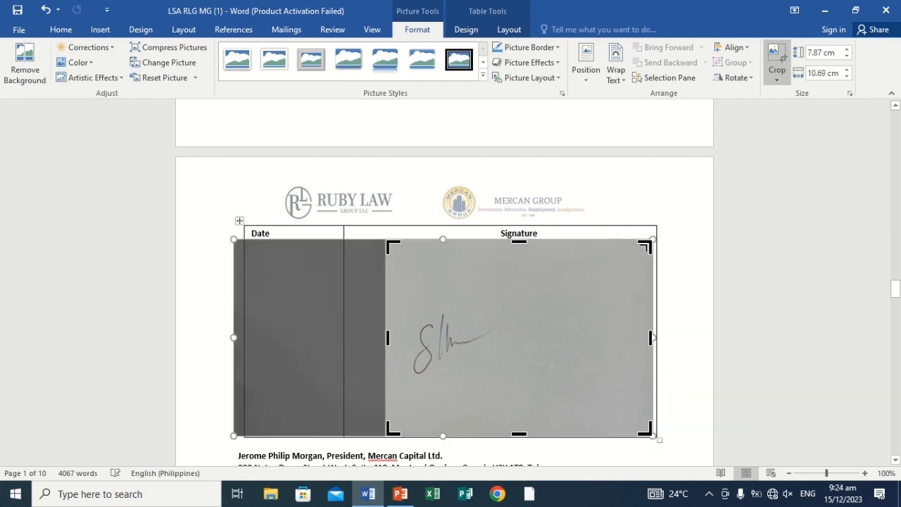
drag(649, 244, 510, 302)
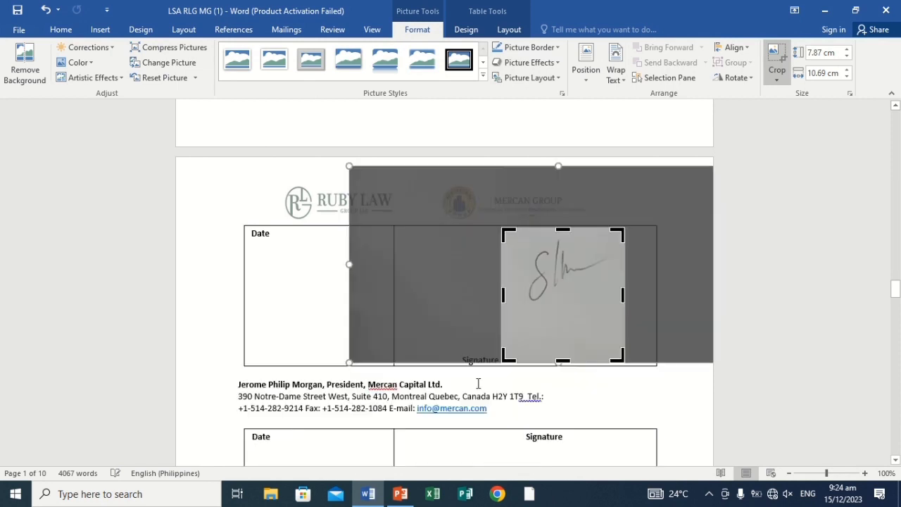
drag(563, 362, 569, 306)
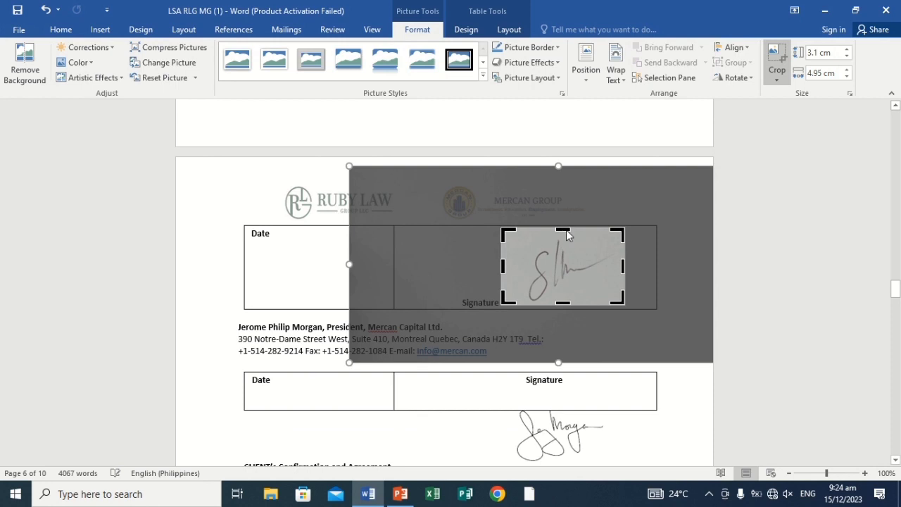
drag(565, 227, 568, 238)
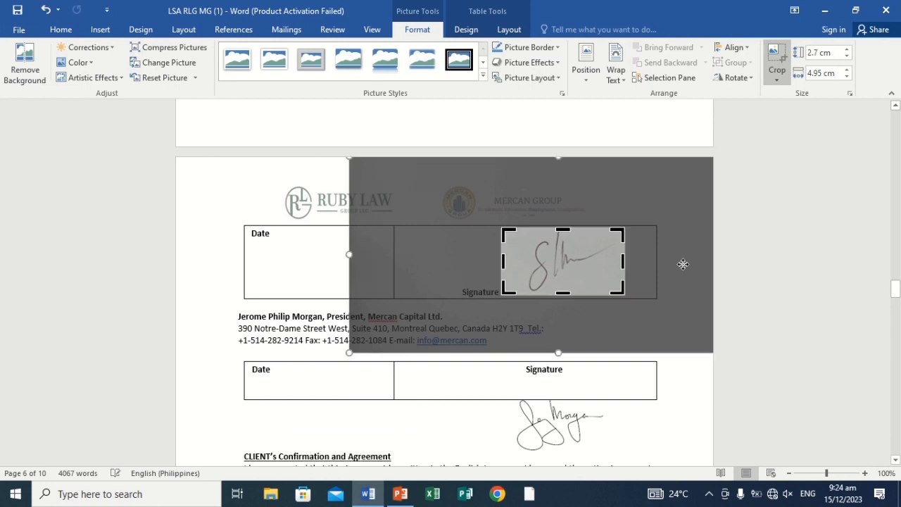
click(753, 268)
Set the cropped signature picture's text wrapping to Behind Text.
click(570, 254)
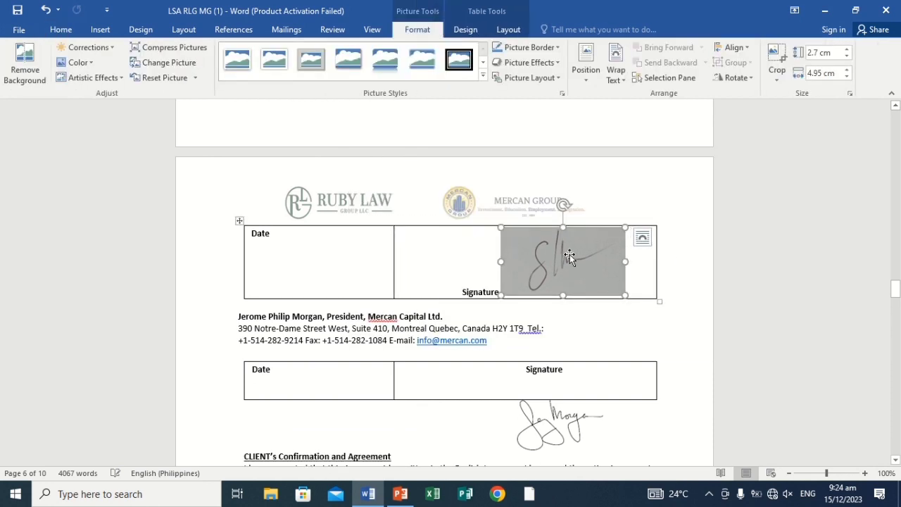
right_click(570, 254)
click(535, 258)
right_click(536, 258)
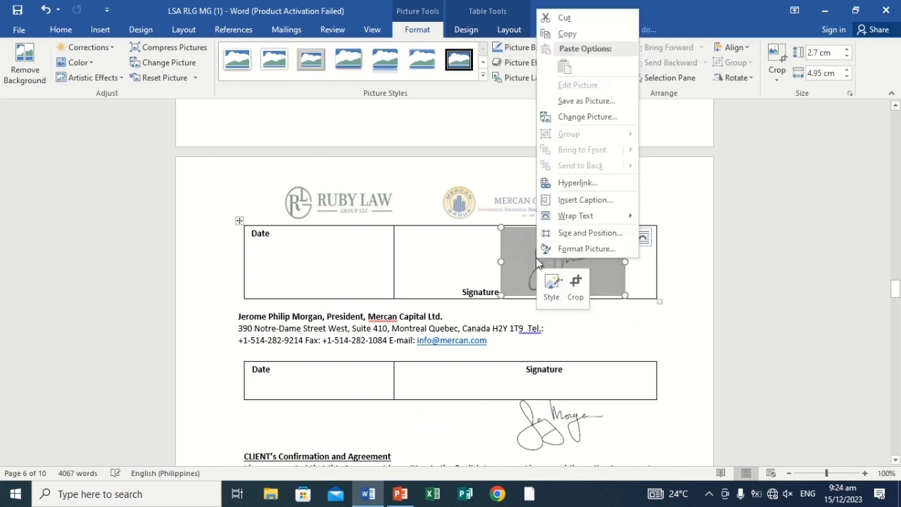
mouse_move(585, 223)
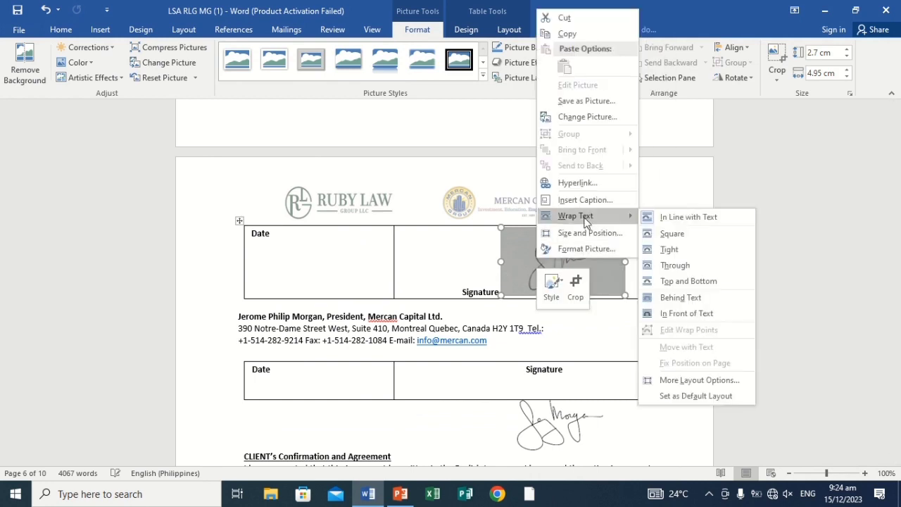
click(681, 296)
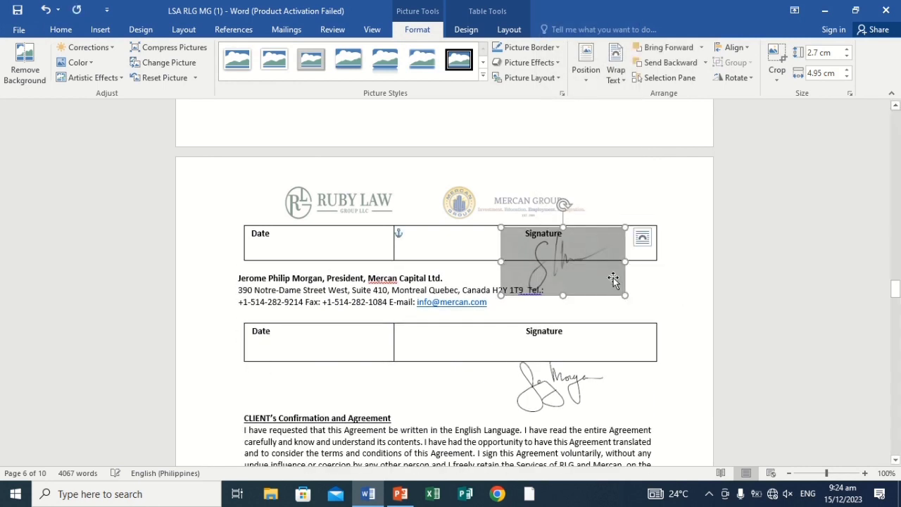
Shrink the signature picture to about 1.01 by 1.84 cm and position it under the Signature label within the cell.
mouse_move(500, 296)
mouse_down()
mouse_move(571, 280)
mouse_move(577, 253)
mouse_up()
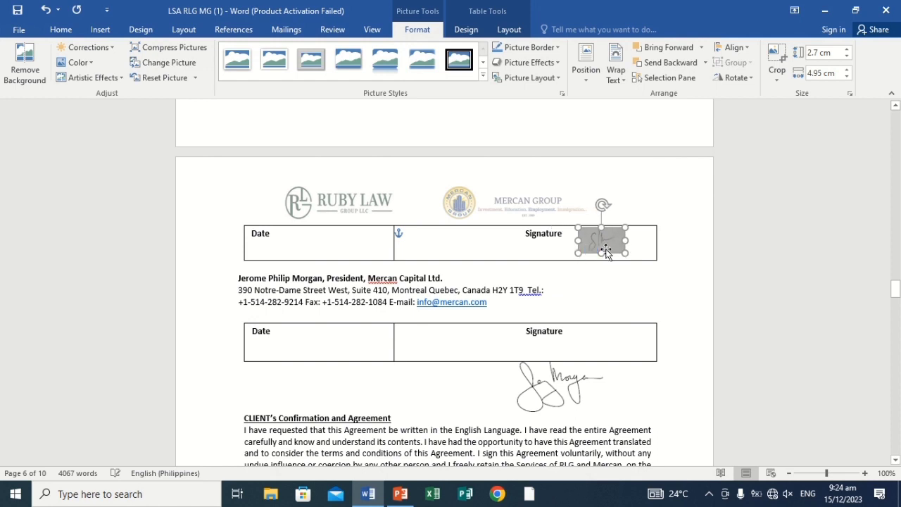
click(612, 240)
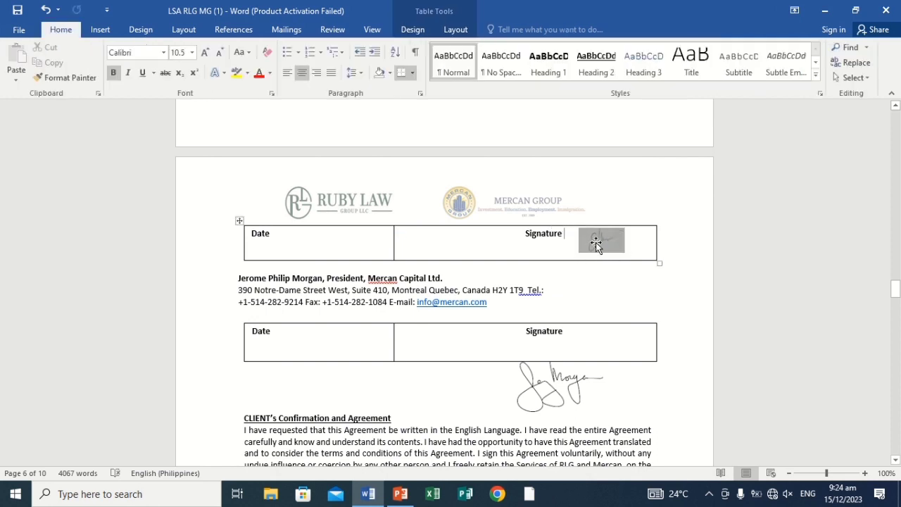
click(597, 237)
mouse_move(597, 234)
mouse_down()
mouse_move(577, 246)
mouse_move(541, 245)
mouse_up()
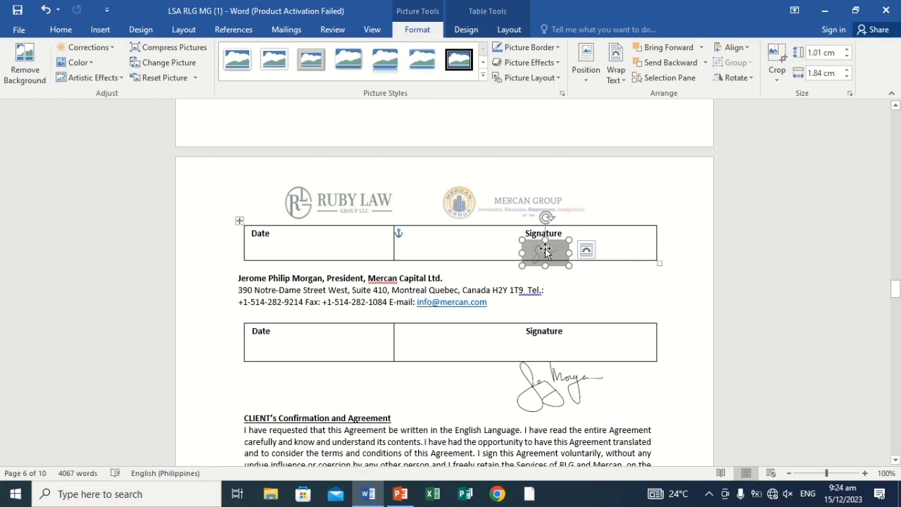
drag(547, 252, 537, 255)
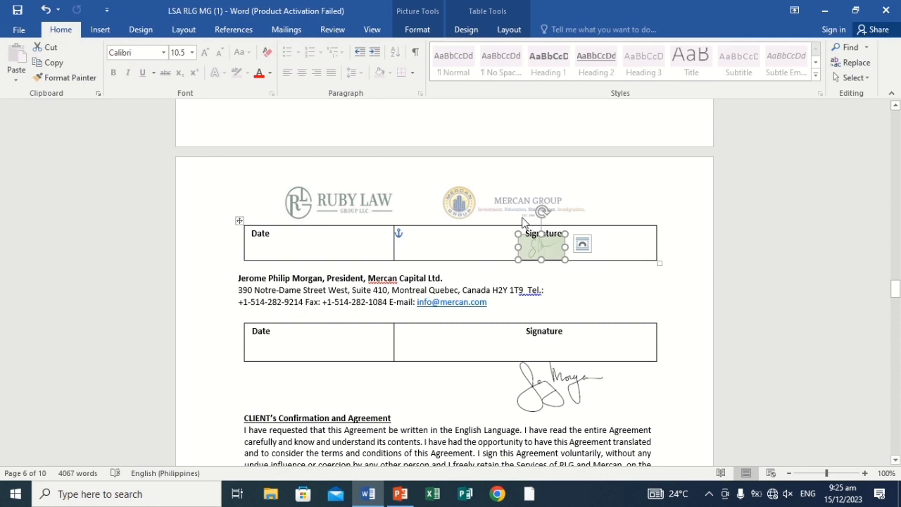
Recolor the signature picture with the darkest black-and-white preset so the photographed paper background turns white.
click(415, 29)
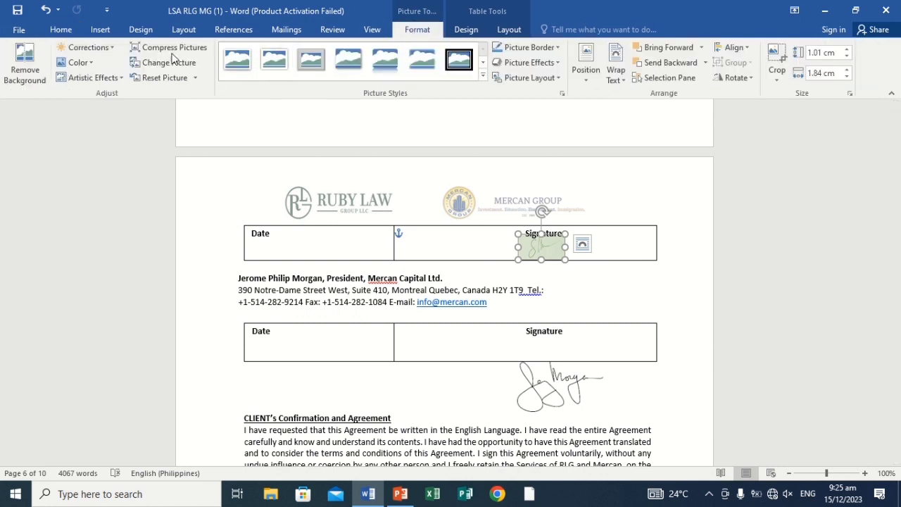
click(80, 63)
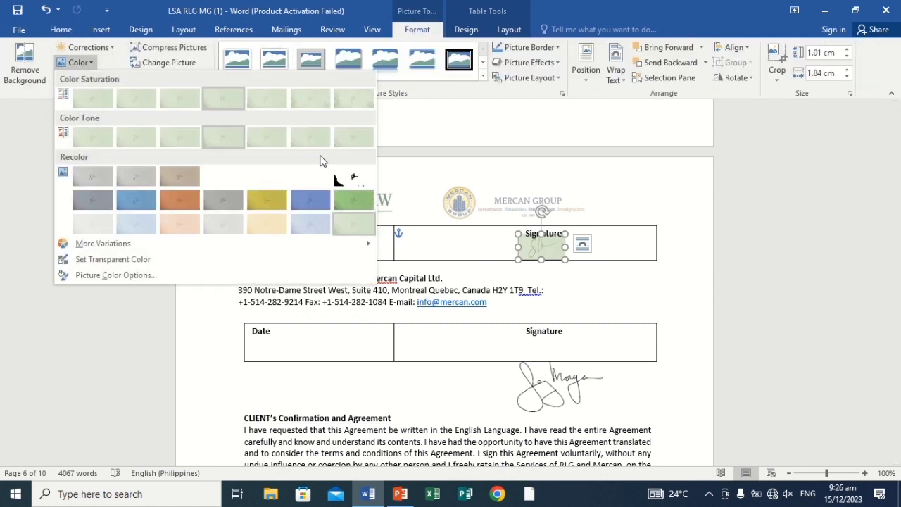
click(353, 180)
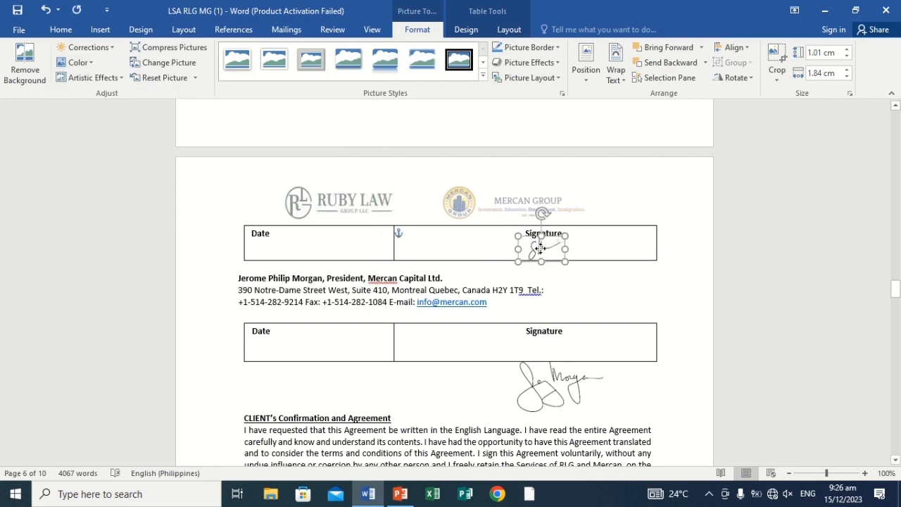
click(733, 252)
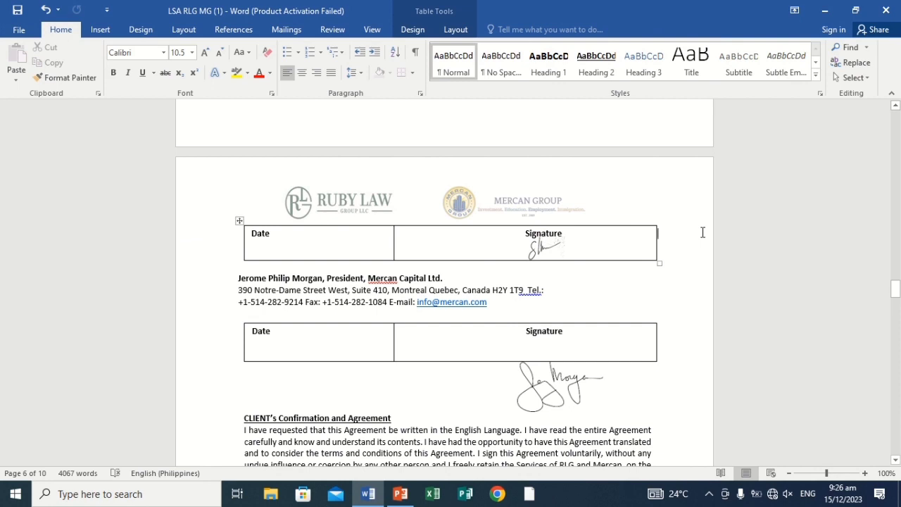
Save the signed document to the Desktop as a Word Document named LSA RLG MG FILE COPY and close it.
click(18, 32)
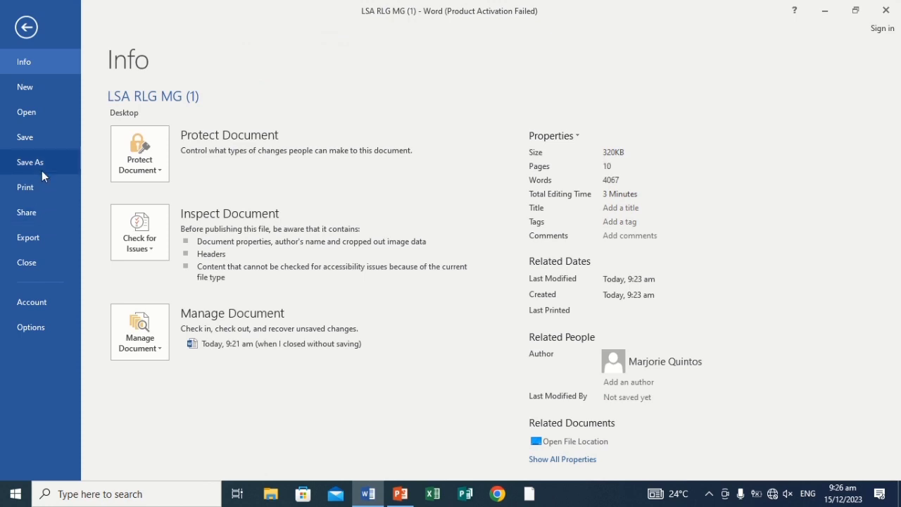
click(42, 170)
click(150, 206)
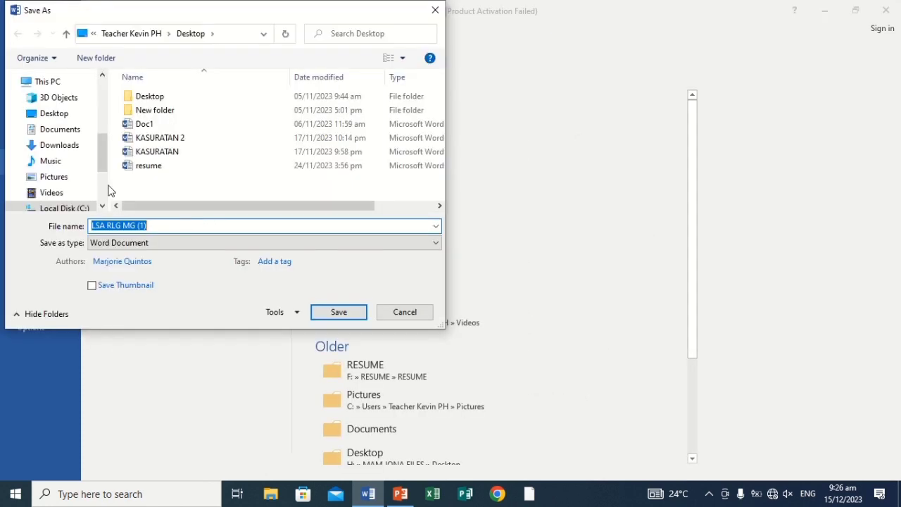
click(54, 113)
click(159, 226)
double_click(159, 226)
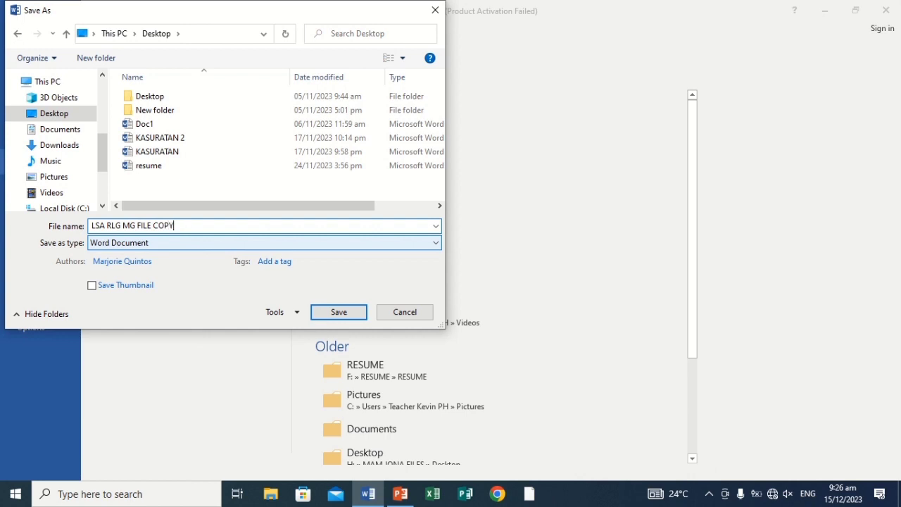
click(340, 317)
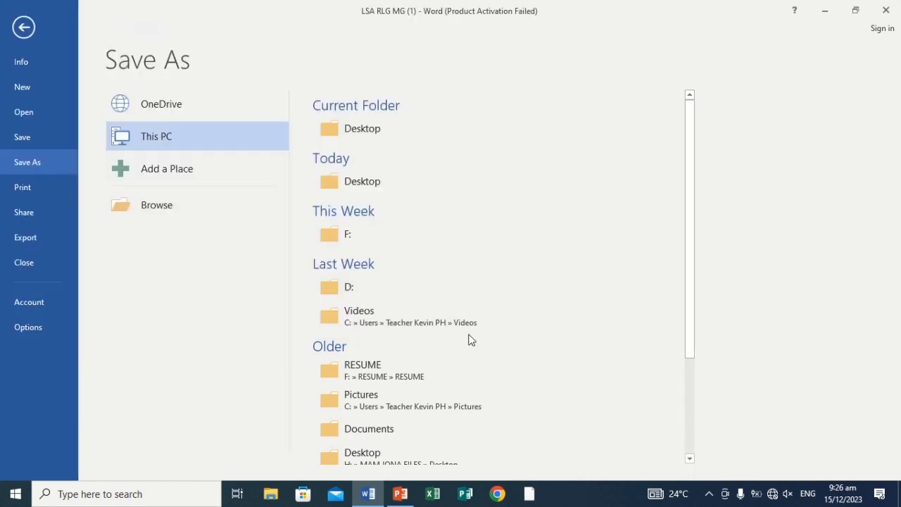
click(885, 10)
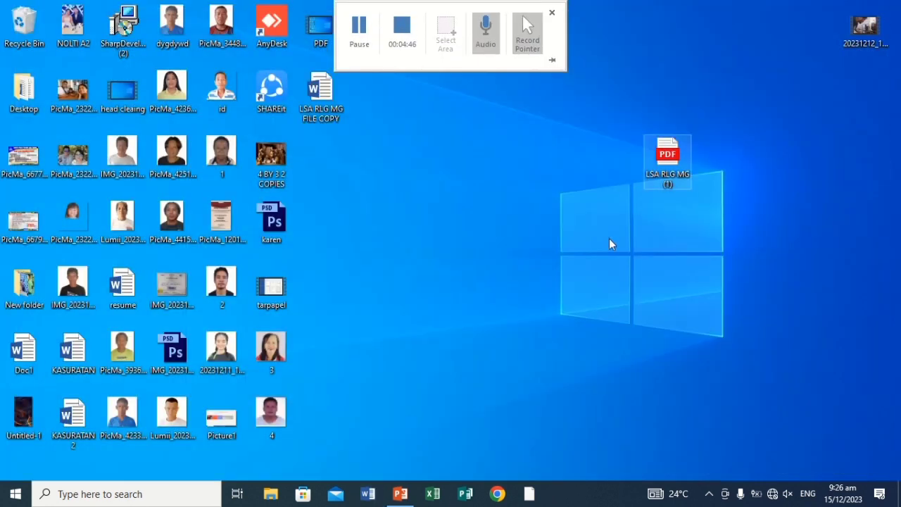
Move the LSA RLG MG FILE COPY document into the desktop's empty area below the original PDF and open it in Word.
right_click(552, 248)
click(570, 284)
drag(335, 111, 579, 173)
double_click(576, 164)
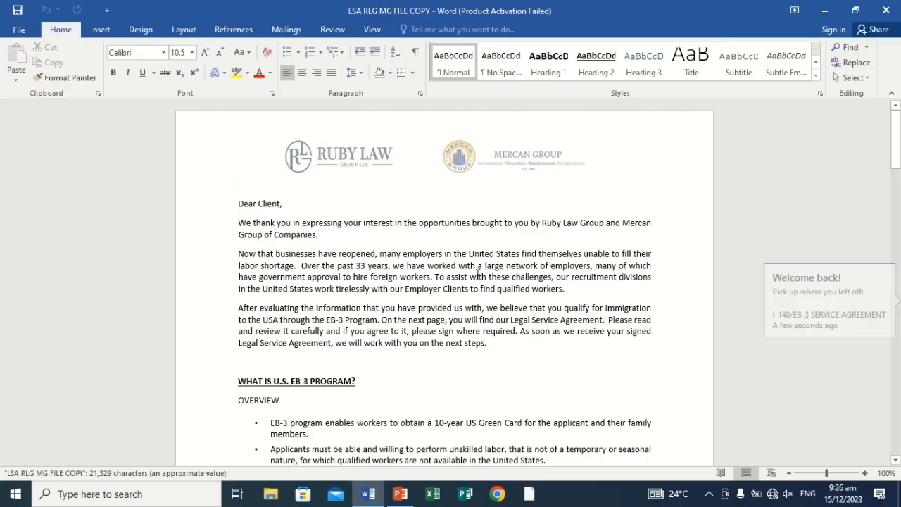
Dismiss the Office activation notice and check the inserted signature in the Signature cell on page 6.
scroll(478, 278, down, 10)
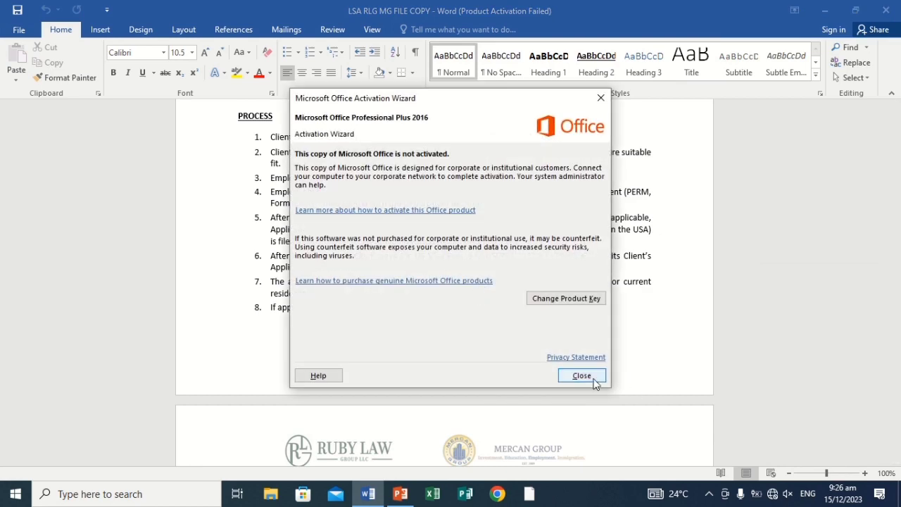
click(594, 380)
scroll(558, 369, down, 15)
scroll(558, 371, down, 20)
scroll(559, 372, down, 20)
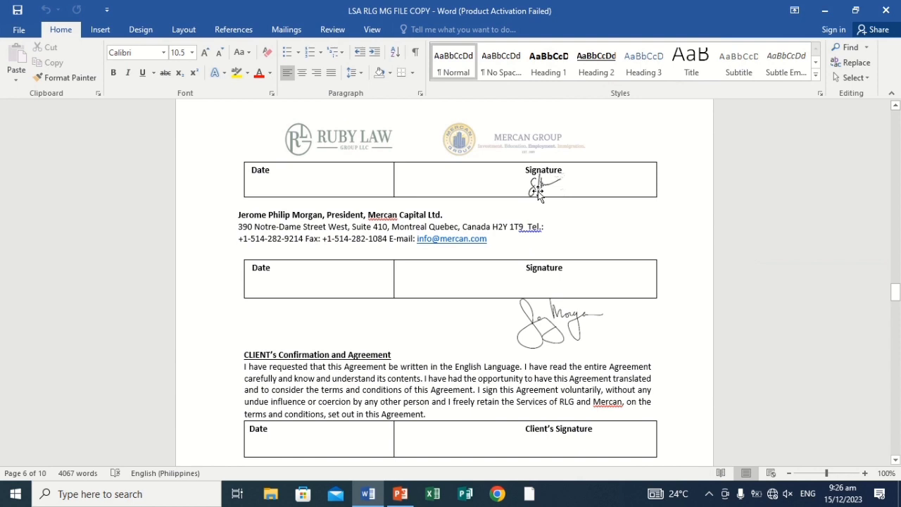
Save LSA RLG MG FILE COPY to the Desktop in PDF format under the same name and close Word.
click(21, 32)
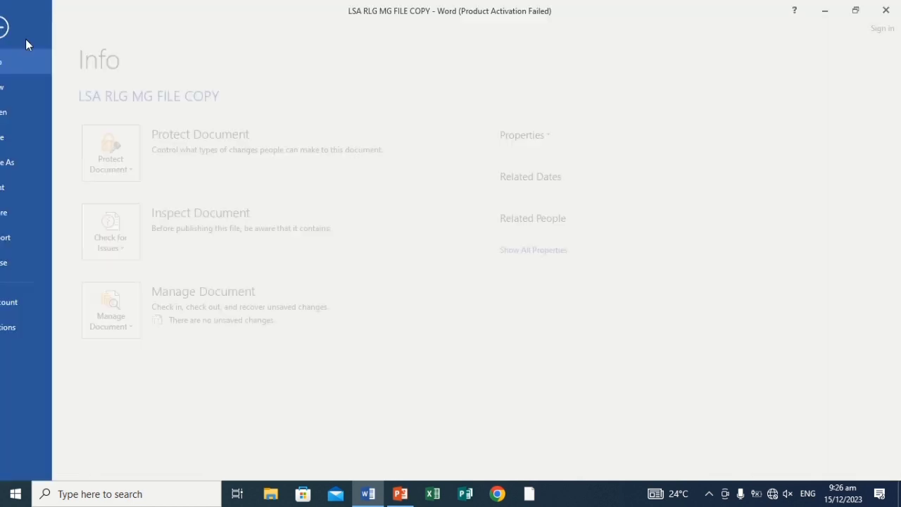
click(34, 162)
click(159, 204)
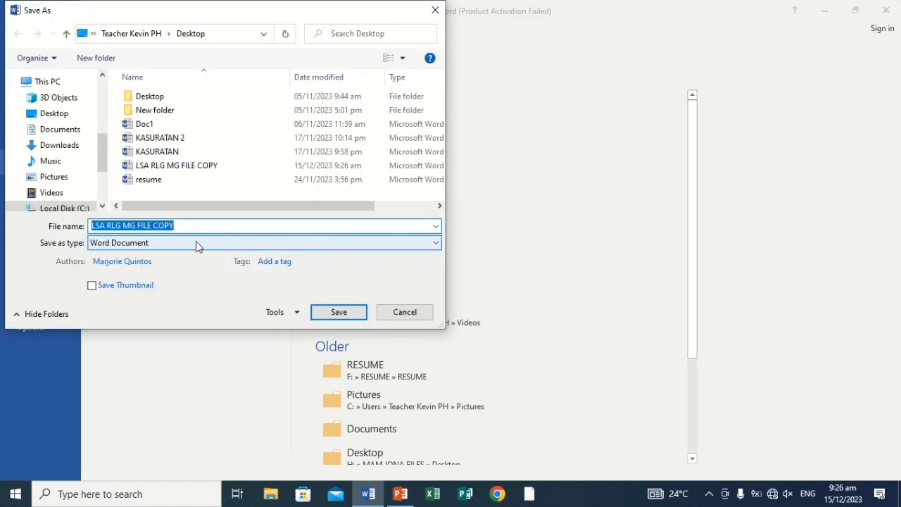
click(134, 242)
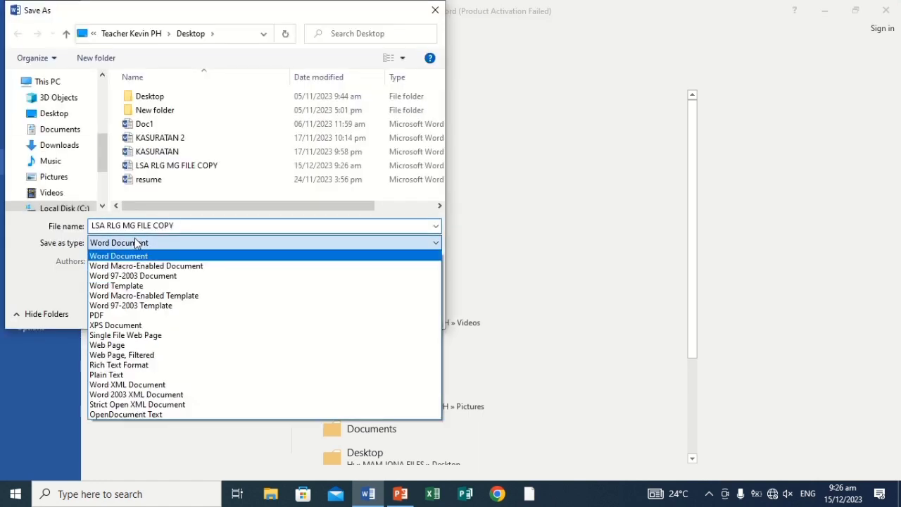
click(102, 315)
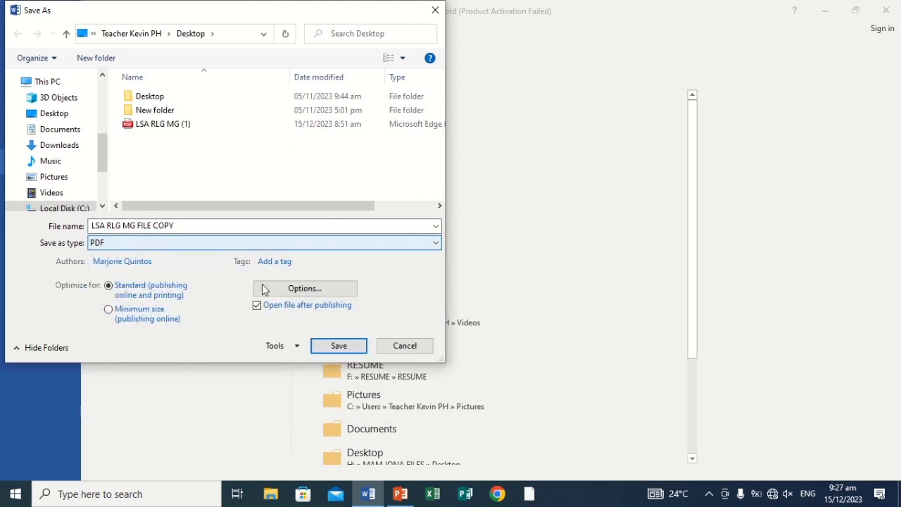
click(324, 345)
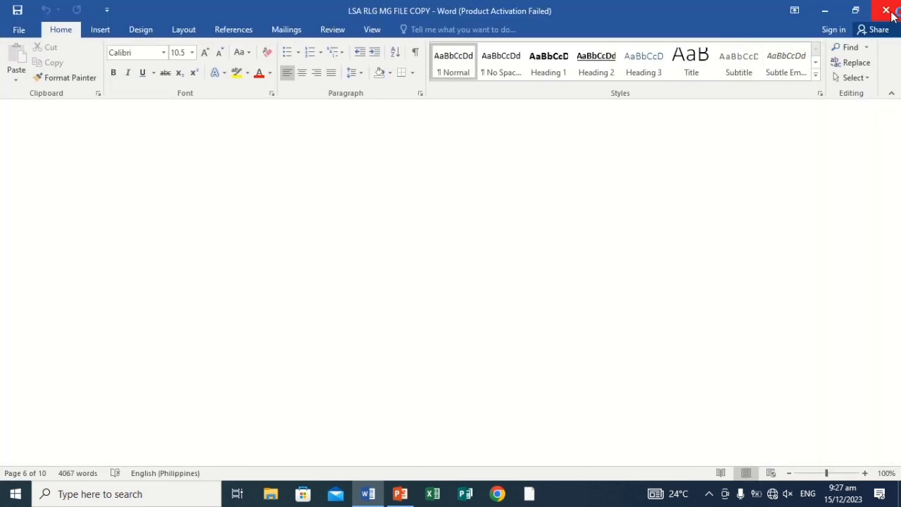
click(888, 12)
Open LSA RLG MG FILE COPY.pdf from the desktop in Microsoft Edge and examine the signature tables on page 6.
double_click(318, 161)
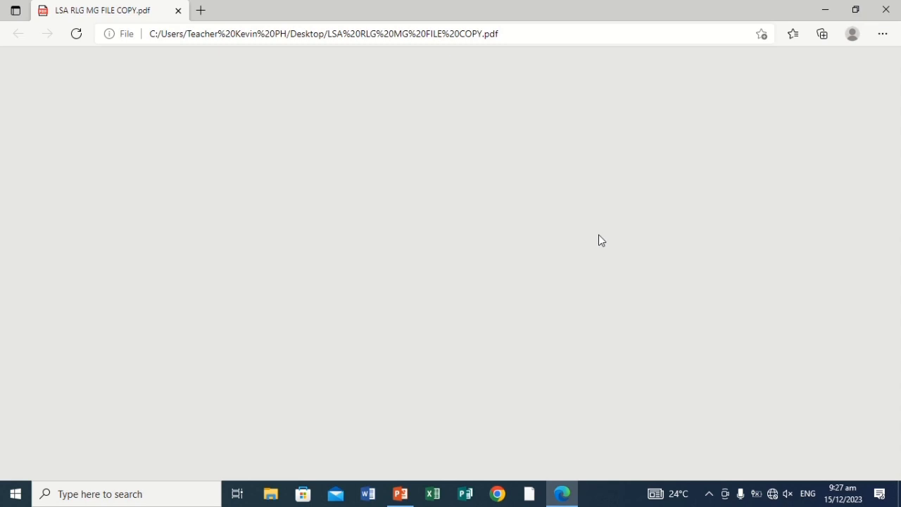
scroll(598, 240, down, 2)
scroll(598, 240, down, 5)
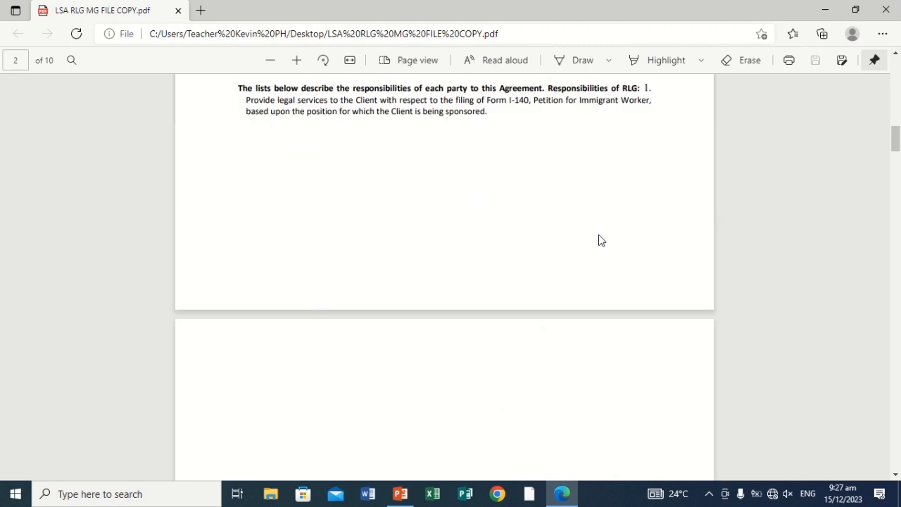
scroll(598, 240, down, 15)
scroll(599, 240, down, 15)
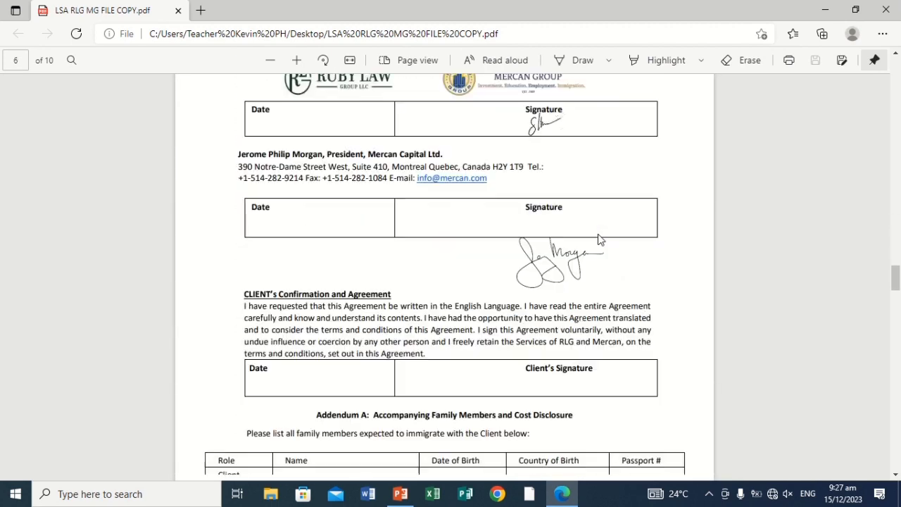
scroll(600, 239, up, 1)
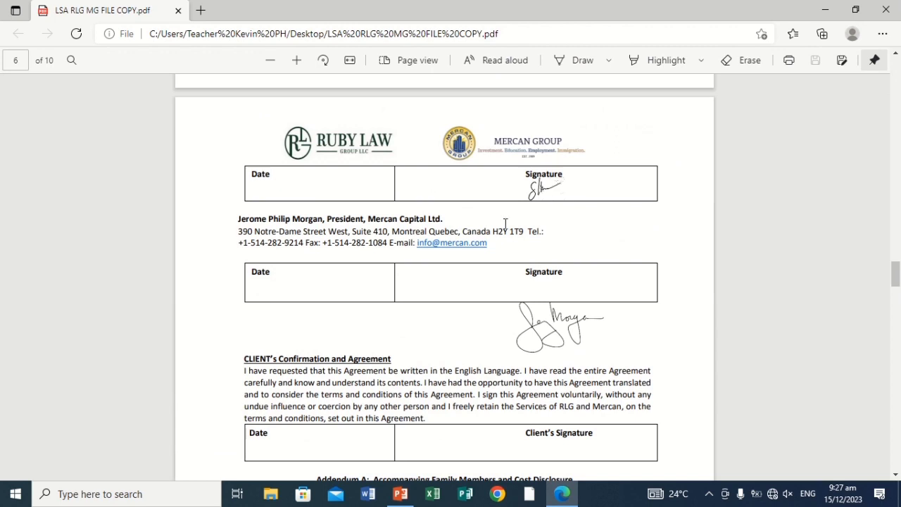